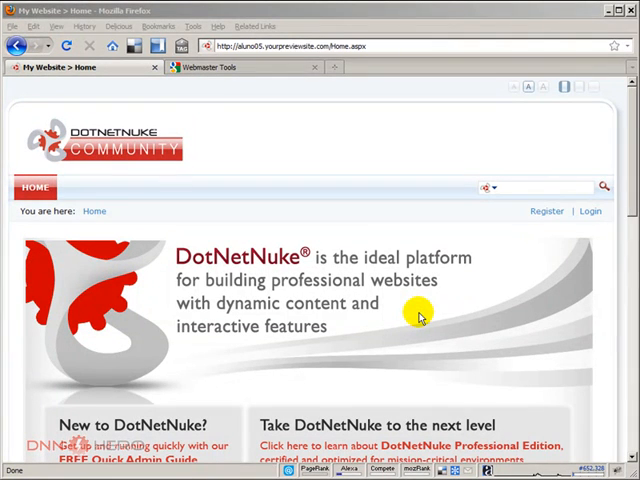
Bring the browser window with the DotNetNuke home page into focus.
{"action": "left_click", "coordinate": [285, 127]}
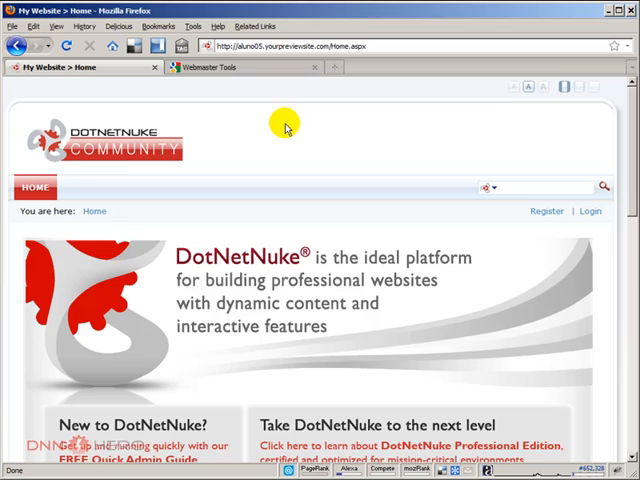
Log in to the DotNetNuke site as the host superuser.
{"action": "left_click", "coordinate": [588, 212]}
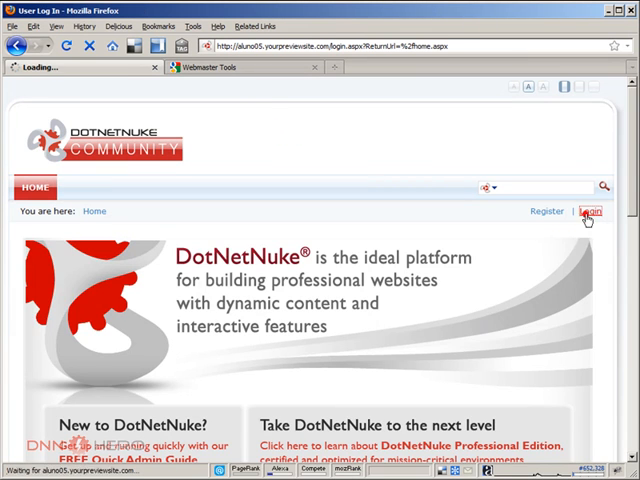
{"action": "type", "text": "ho"}
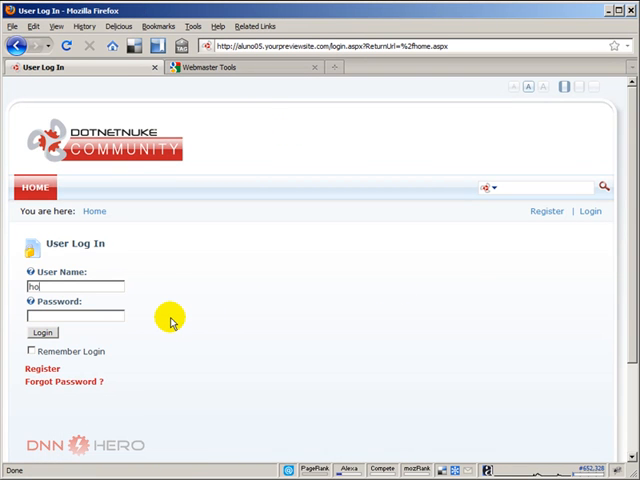
{"action": "type", "text": "st"}
{"action": "key", "text": "Tab"}
{"action": "type", "text": "dn"}
{"action": "type", "text": "nhost"}
{"action": "key", "text": "Return"}
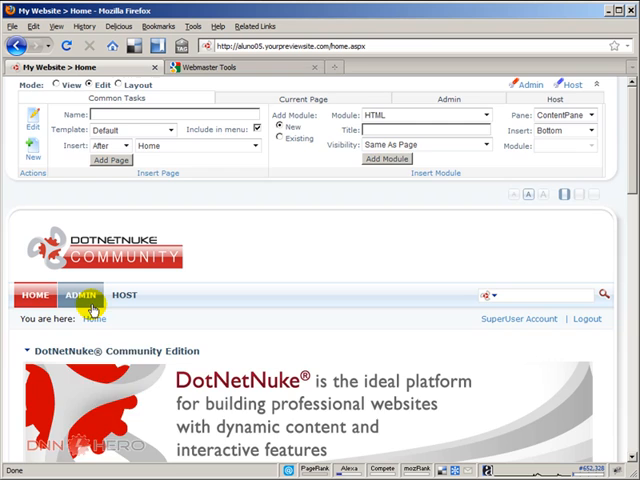
Open Admin > Search Engine SiteMap and focus the Site Submission Verification textbox.
{"action": "left_click", "coordinate": [80, 295]}
{"action": "scroll", "coordinate": [90, 300], "scroll_direction": "down", "scroll_amount": 3}
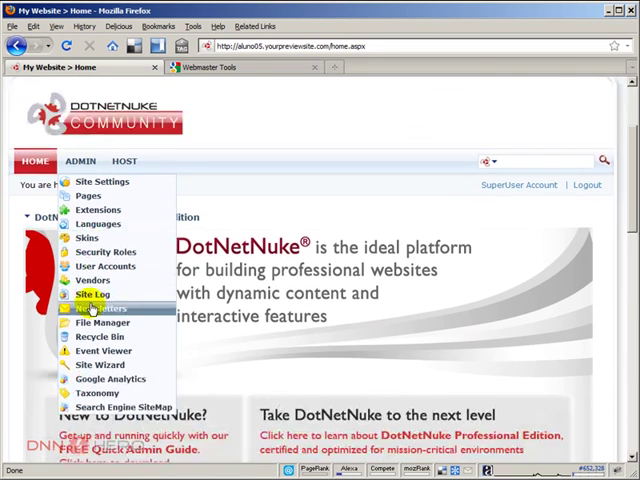
{"action": "left_click", "coordinate": [110, 407]}
{"action": "scroll", "coordinate": [203, 389], "scroll_direction": "down", "scroll_amount": 5}
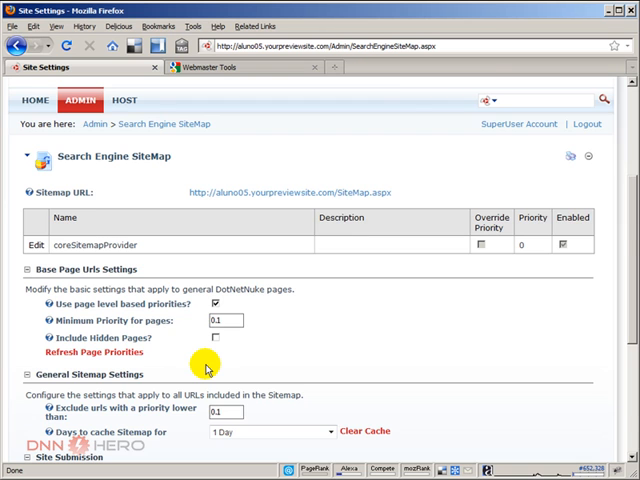
{"action": "scroll", "coordinate": [205, 368], "scroll_direction": "down", "scroll_amount": 4}
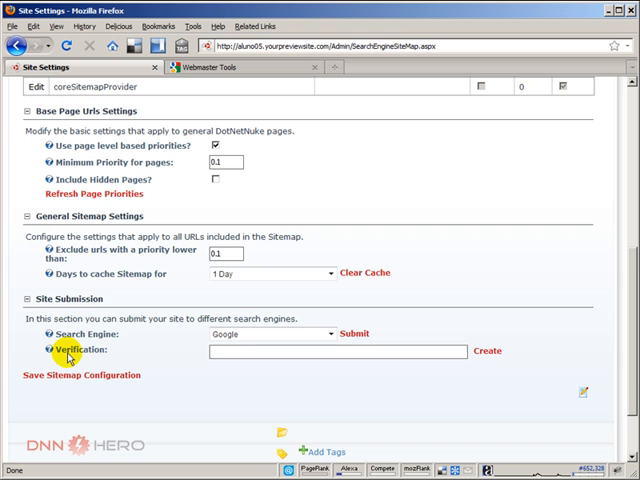
{"action": "left_click", "coordinate": [215, 351]}
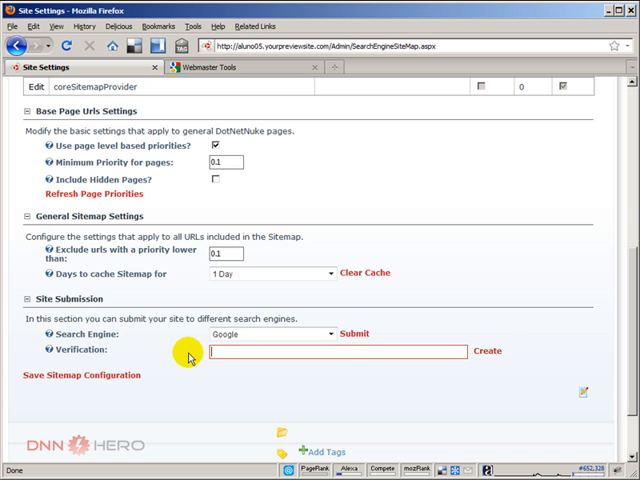
Copy the site's domain from the DotNetNuke address bar and return to Webmaster Tools home.
{"action": "left_click", "coordinate": [222, 67]}
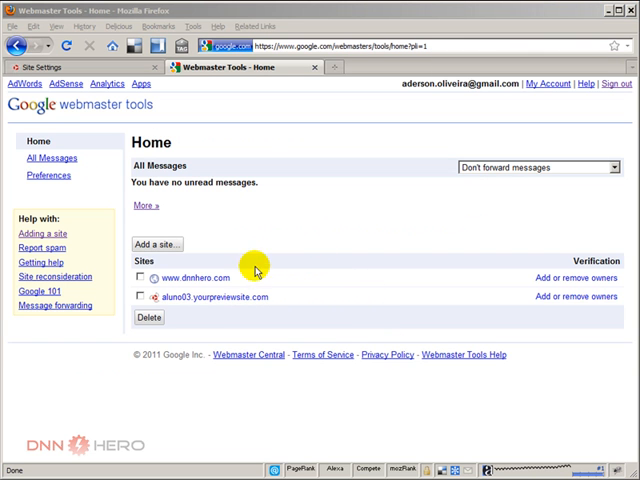
{"action": "left_click", "coordinate": [88, 66]}
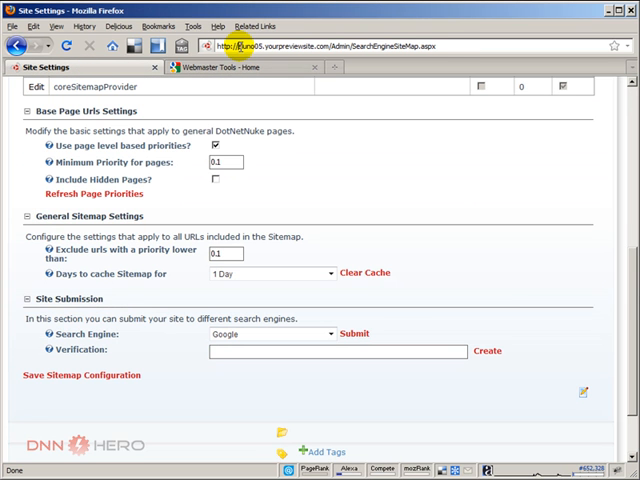
{"action": "left_click", "coordinate": [240, 47]}
{"action": "left_click_drag", "start_coordinate": [240, 47], "coordinate": [328, 47]}
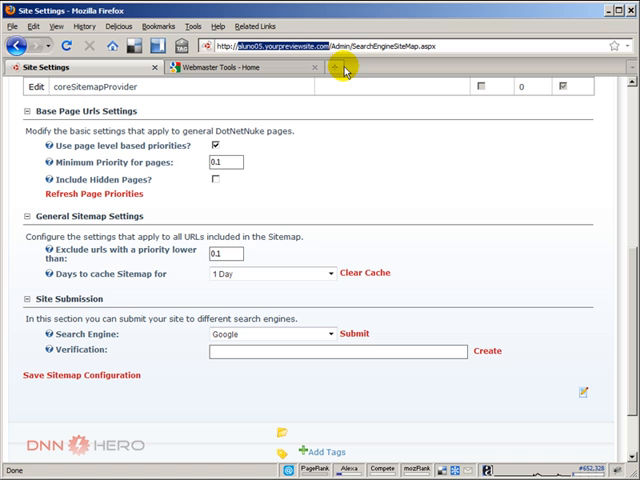
{"action": "right_click", "coordinate": [290, 46]}
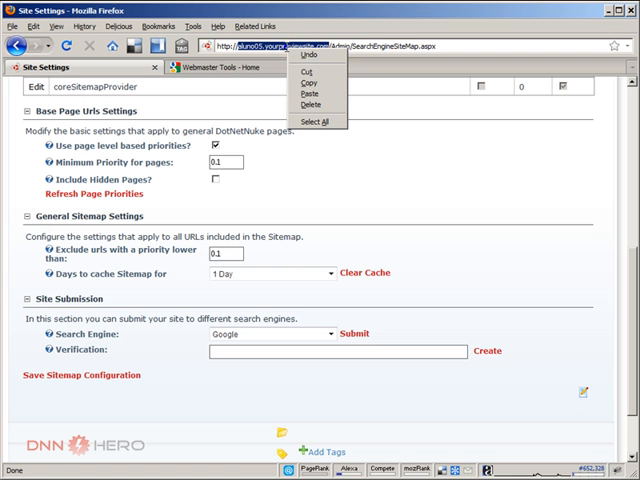
{"action": "left_click", "coordinate": [305, 84]}
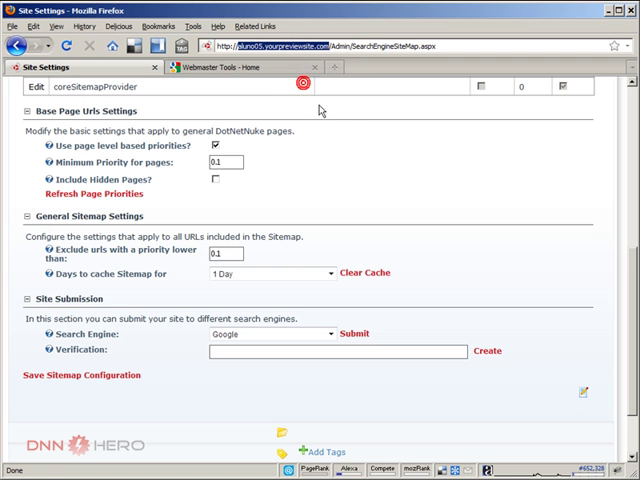
{"action": "left_click", "coordinate": [245, 67]}
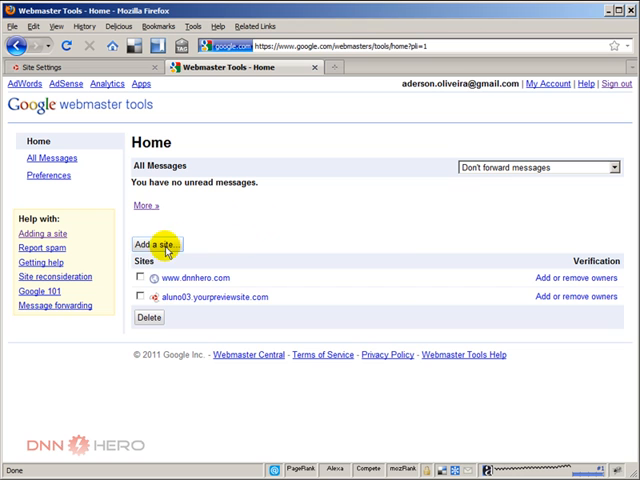
Add aluno05.yourpreviewsite.com as a new site in Webmaster Tools and continue to verification.
{"action": "left_click", "coordinate": [157, 244]}
{"action": "key", "text": "ctrl+v"}
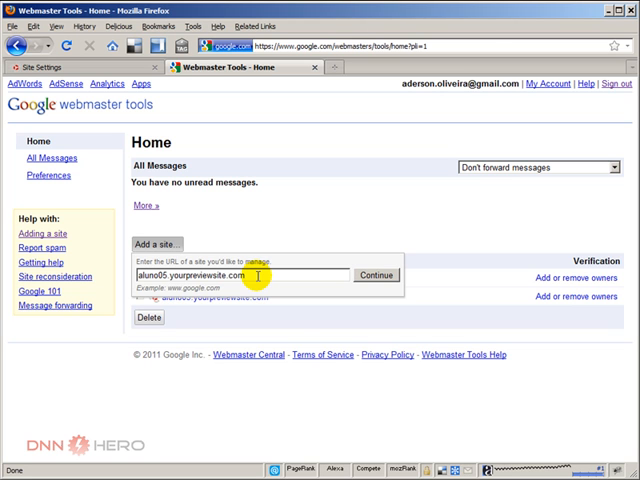
{"action": "double_click", "coordinate": [155, 275]}
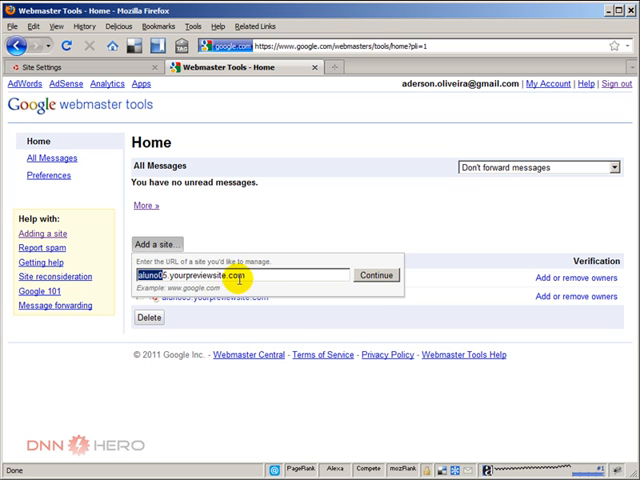
{"action": "left_click", "coordinate": [245, 275]}
{"action": "left_click", "coordinate": [376, 275]}
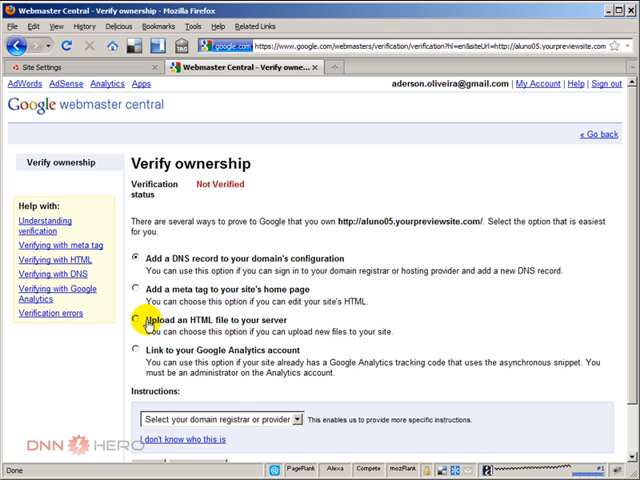
Choose the HTML-file verification method and copy the verification file name.
{"action": "left_click", "coordinate": [136, 319]}
{"action": "scroll", "coordinate": [296, 322], "scroll_direction": "down", "scroll_amount": 3}
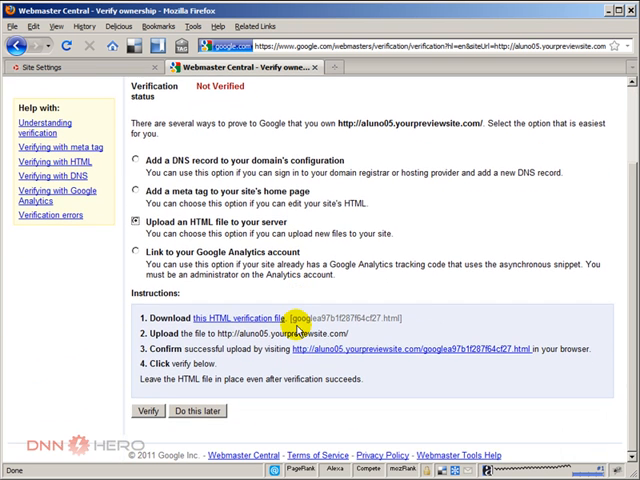
{"action": "left_click", "coordinate": [100, 67]}
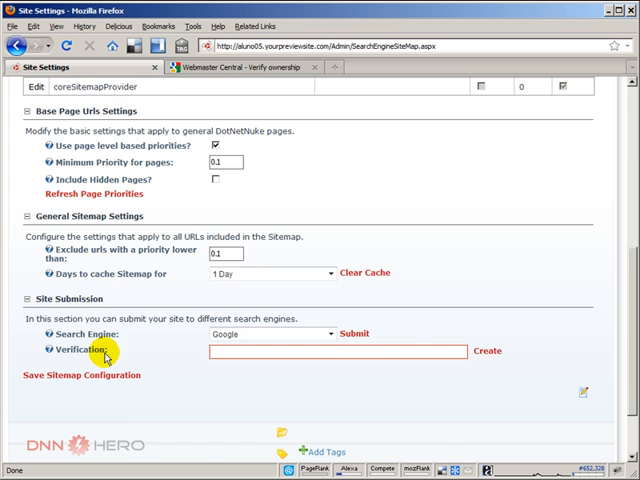
{"action": "left_click", "coordinate": [228, 67]}
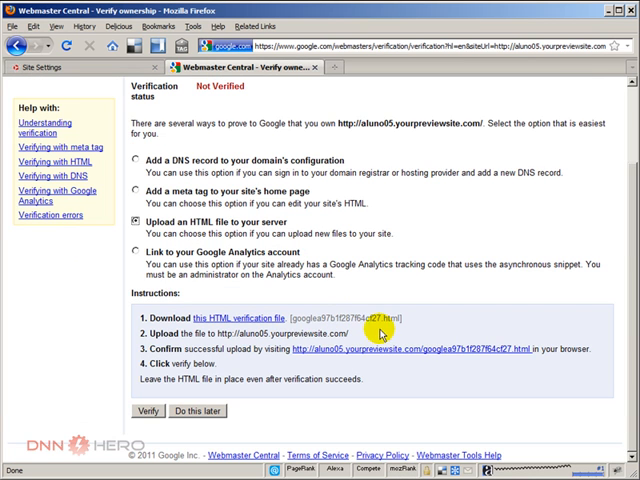
{"action": "left_click_drag", "start_coordinate": [401, 318], "coordinate": [293, 318]}
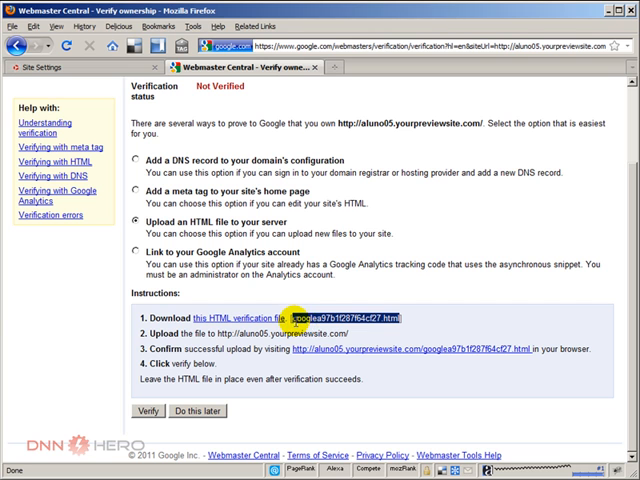
{"action": "right_click", "coordinate": [330, 320]}
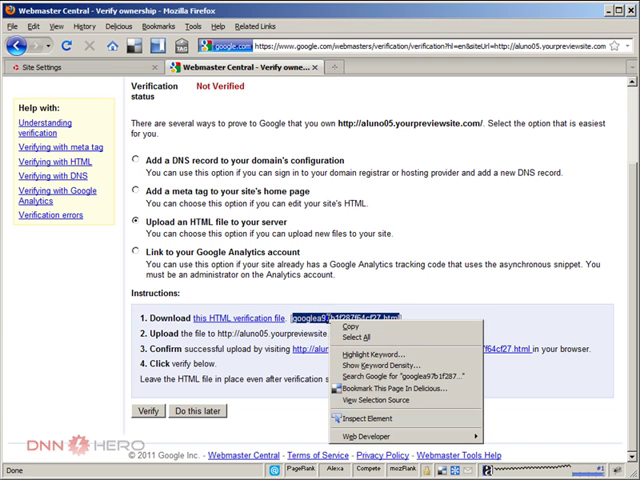
{"action": "left_click", "coordinate": [350, 327]}
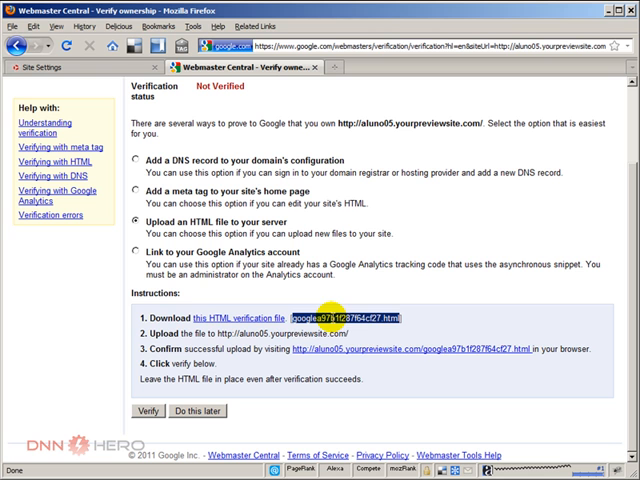
{"action": "right_click", "coordinate": [349, 326]}
{"action": "left_click", "coordinate": [352, 328]}
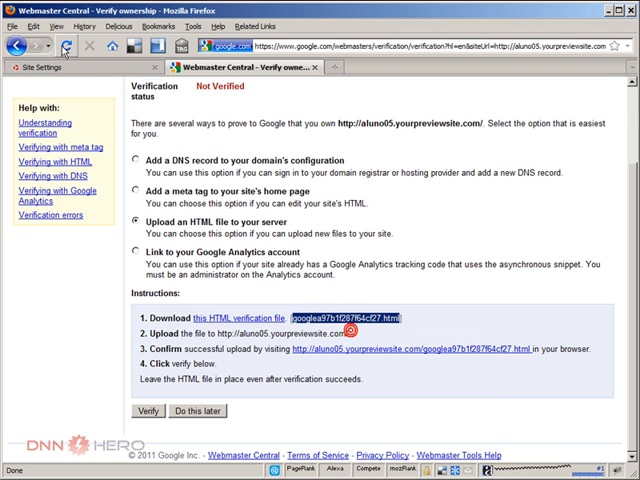
Paste the file name into DNN's Verification field, create the file, and run Google's Verify.
{"action": "left_click", "coordinate": [45, 67]}
{"action": "left_click", "coordinate": [230, 352]}
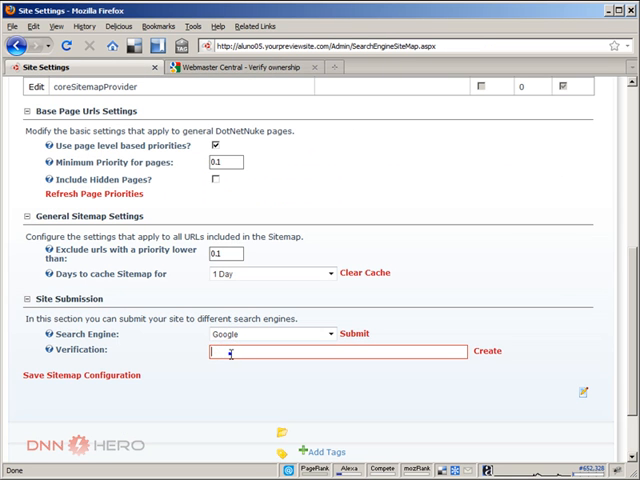
{"action": "right_click", "coordinate": [230, 352]}
{"action": "left_click", "coordinate": [248, 399]}
{"action": "left_click", "coordinate": [434, 410]}
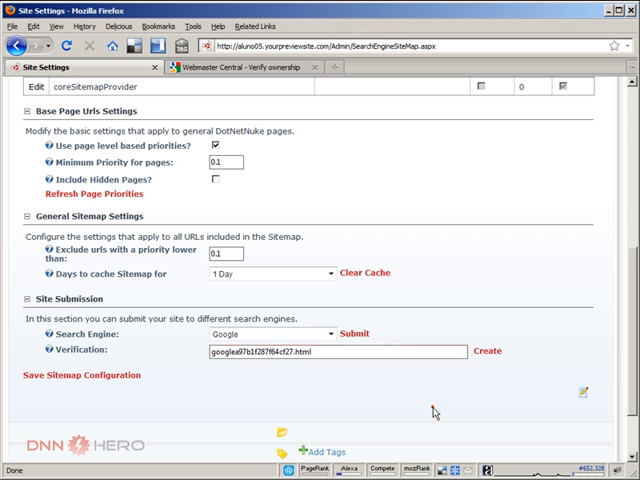
{"action": "left_click", "coordinate": [488, 352]}
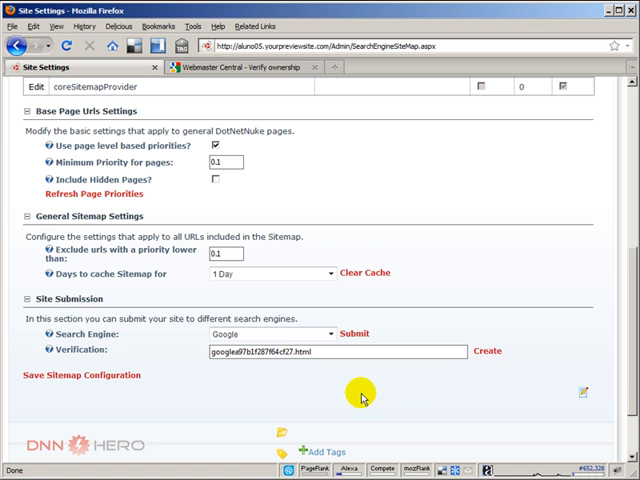
{"action": "left_click", "coordinate": [290, 67]}
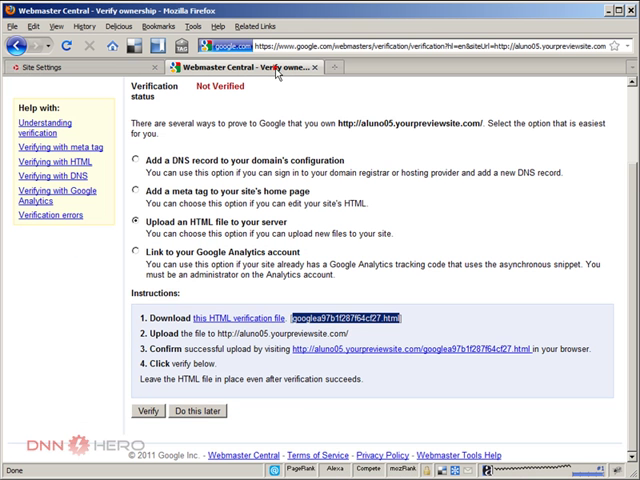
{"action": "left_click", "coordinate": [148, 411]}
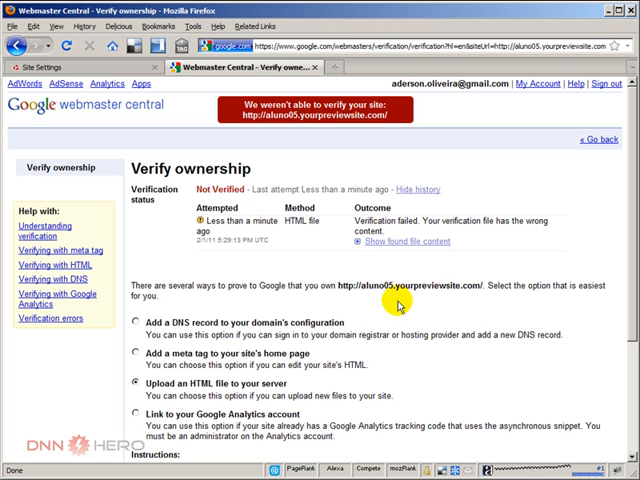
{"action": "scroll", "coordinate": [430, 370], "scroll_direction": "down", "scroll_amount": 1}
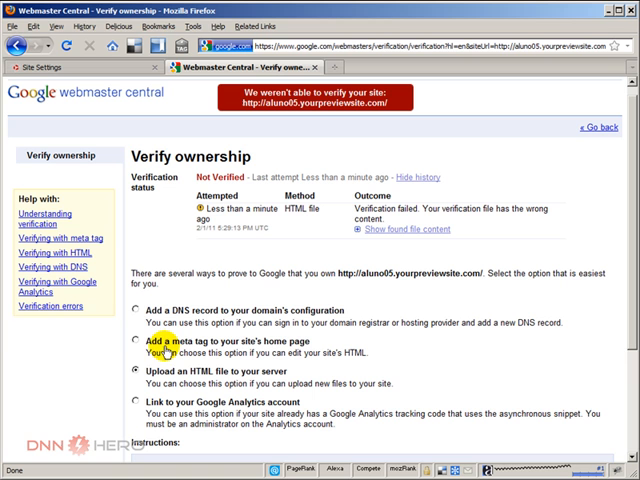
Select the meta tag verification method and copy the provided meta tag code.
{"action": "left_click", "coordinate": [136, 341]}
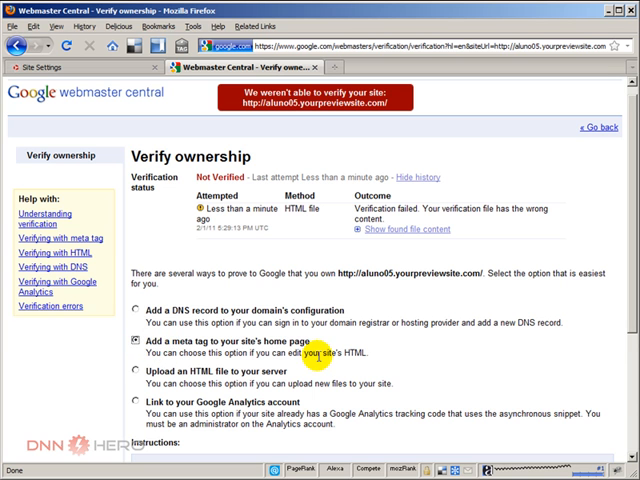
{"action": "scroll", "coordinate": [320, 340], "scroll_direction": "down", "scroll_amount": 3}
{"action": "scroll", "coordinate": [320, 355], "scroll_direction": "down", "scroll_amount": 2}
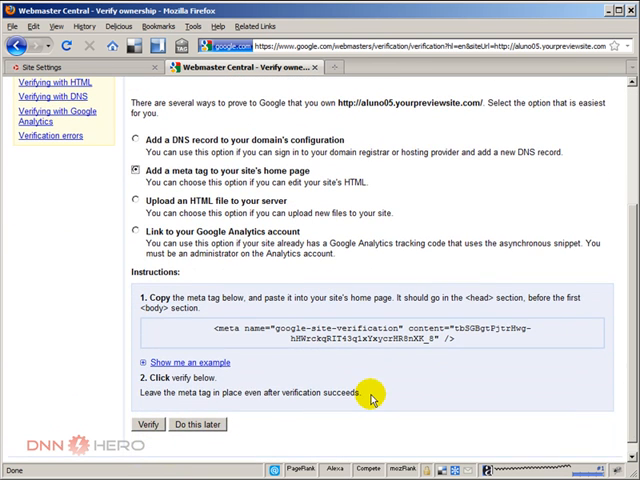
{"action": "mouse_move", "coordinate": [214, 327]}
{"action": "left_mouse_down"}
{"action": "mouse_move", "coordinate": [418, 347]}
{"action": "mouse_move", "coordinate": [462, 344]}
{"action": "left_mouse_up"}
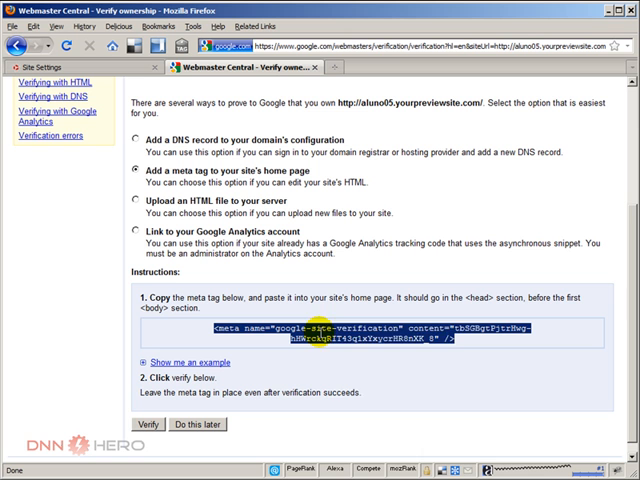
{"action": "right_click", "coordinate": [334, 333]}
{"action": "left_click", "coordinate": [352, 340]}
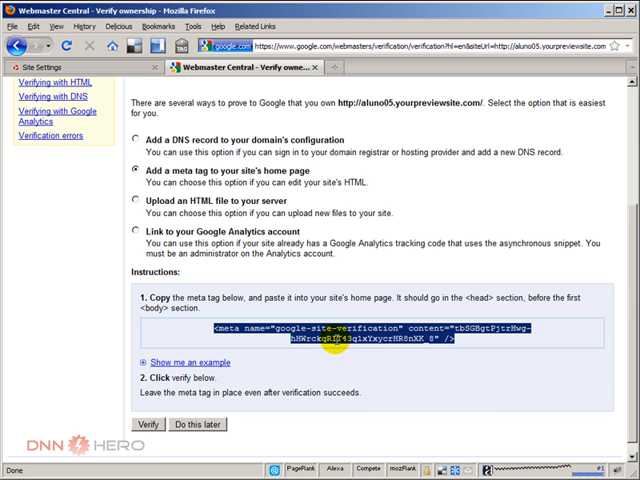
Go to the DNN Home page, edit its settings and expand Advanced Settings.
{"action": "left_click", "coordinate": [80, 67]}
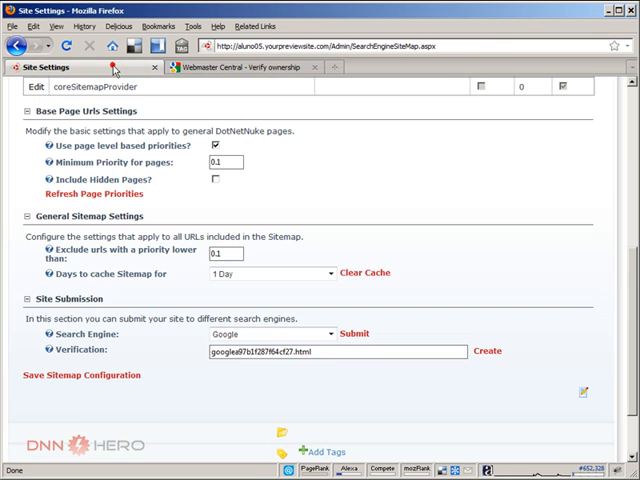
{"action": "scroll", "coordinate": [261, 229], "scroll_direction": "up", "scroll_amount": 5}
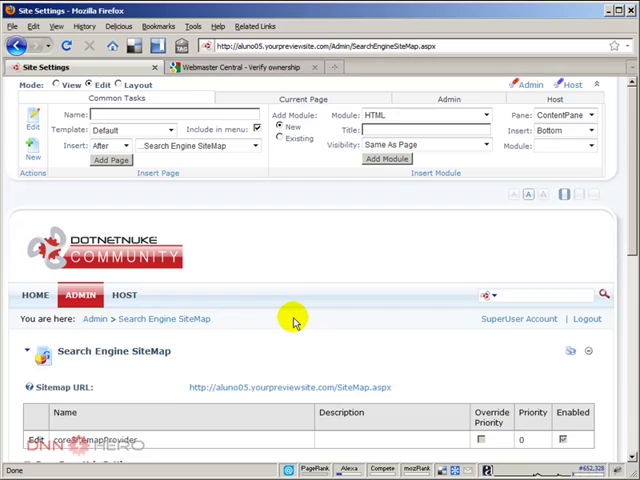
{"action": "left_click", "coordinate": [81, 295]}
{"action": "scroll", "coordinate": [92, 301], "scroll_direction": "down", "scroll_amount": 3}
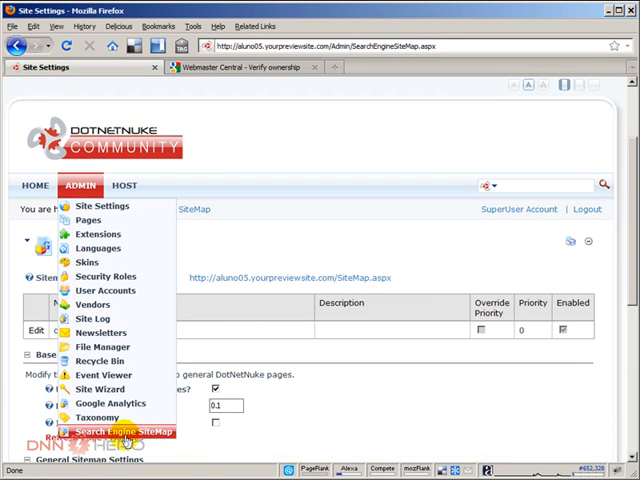
{"action": "left_click", "coordinate": [33, 189]}
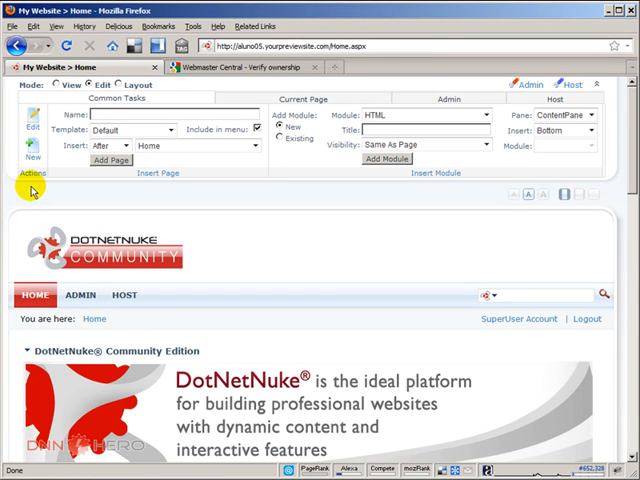
{"action": "left_click", "coordinate": [36, 128]}
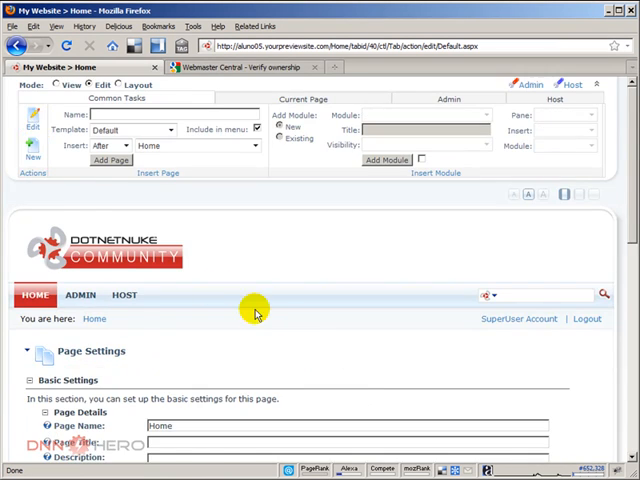
{"action": "scroll", "coordinate": [275, 318], "scroll_direction": "down", "scroll_amount": 3}
{"action": "scroll", "coordinate": [275, 318], "scroll_direction": "down", "scroll_amount": 5}
{"action": "scroll", "coordinate": [275, 318], "scroll_direction": "down", "scroll_amount": 1}
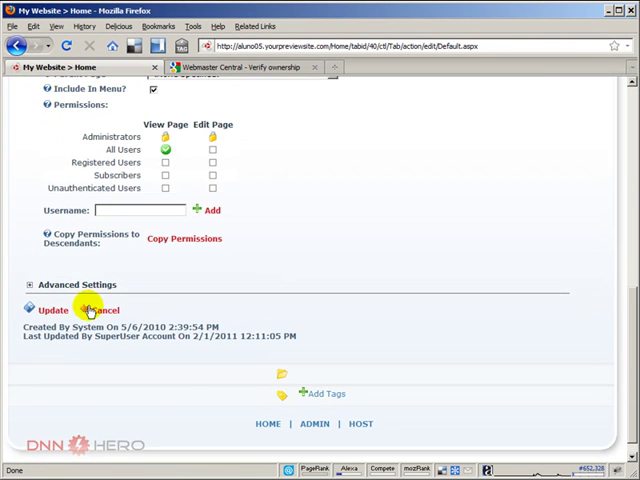
{"action": "left_click", "coordinate": [29, 285]}
{"action": "scroll", "coordinate": [355, 323], "scroll_direction": "down", "scroll_amount": 3}
{"action": "scroll", "coordinate": [355, 323], "scroll_direction": "down", "scroll_amount": 2}
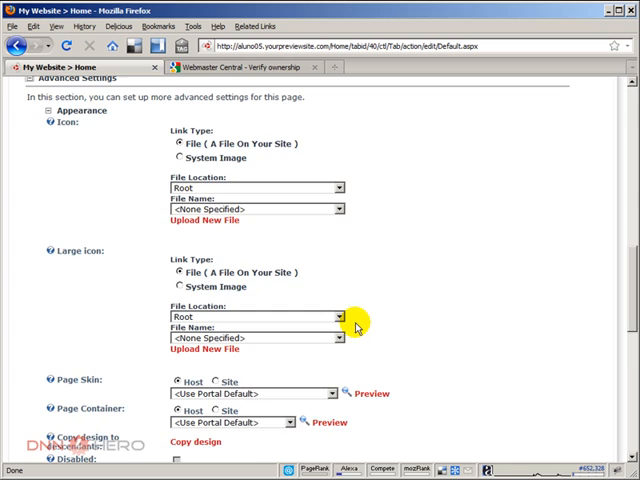
{"action": "scroll", "coordinate": [355, 323], "scroll_direction": "down", "scroll_amount": 3}
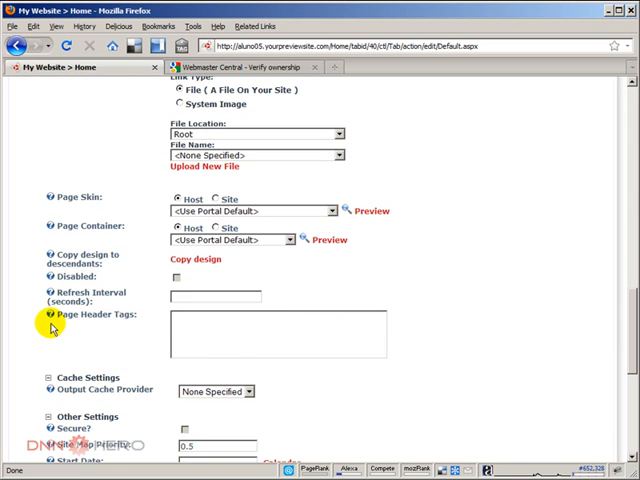
Copy the meta tag from Google again and paste it into the Page Header Tags field.
{"action": "left_click", "coordinate": [211, 328]}
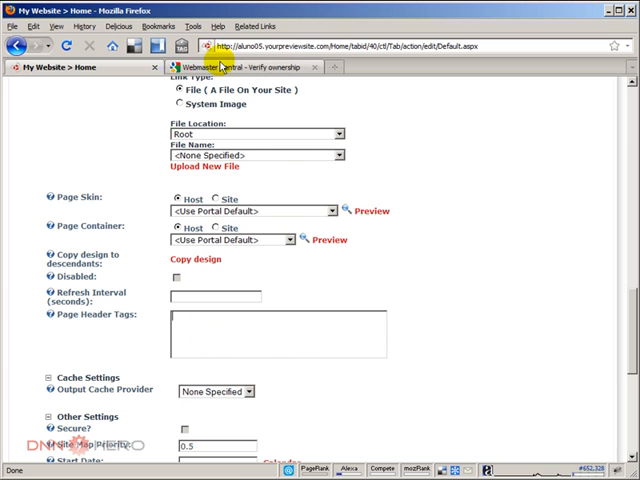
{"action": "left_click", "coordinate": [210, 67]}
{"action": "right_click", "coordinate": [330, 337]}
{"action": "left_click", "coordinate": [352, 345]}
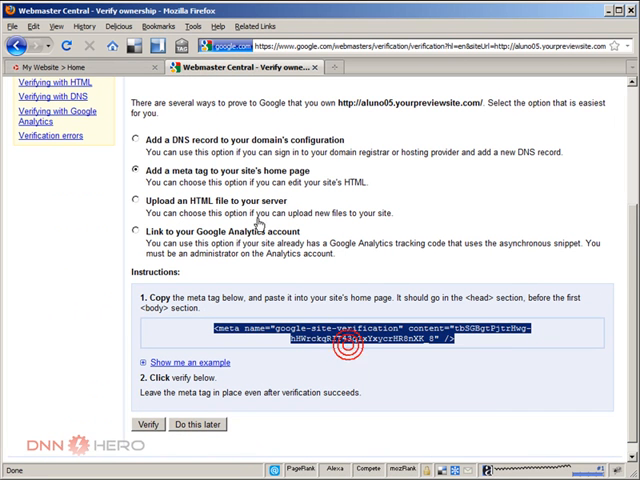
{"action": "left_click", "coordinate": [60, 67]}
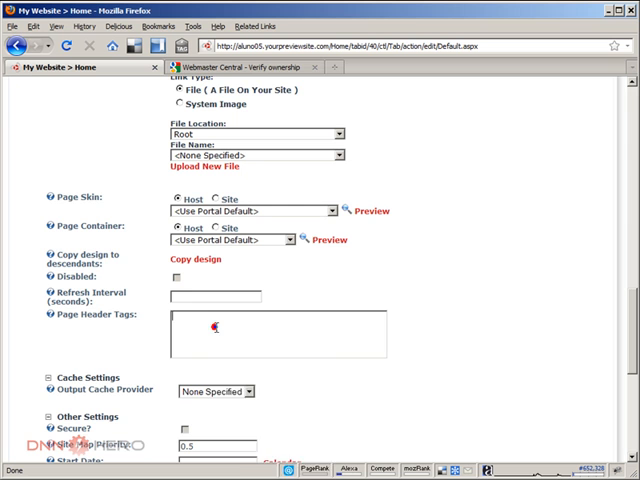
{"action": "right_click", "coordinate": [214, 327]}
{"action": "left_click", "coordinate": [233, 373]}
{"action": "scroll", "coordinate": [333, 390], "scroll_direction": "down", "scroll_amount": 3}
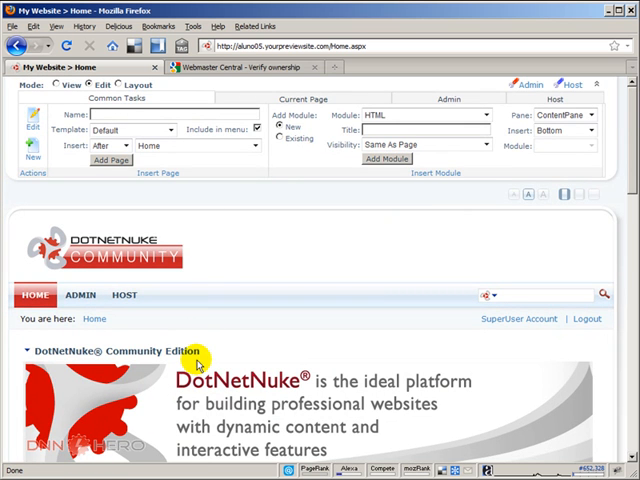
Verify ownership of aluno05.yourpreviewsite.com with the meta tag in Webmaster Tools.
{"action": "left_click", "coordinate": [244, 67]}
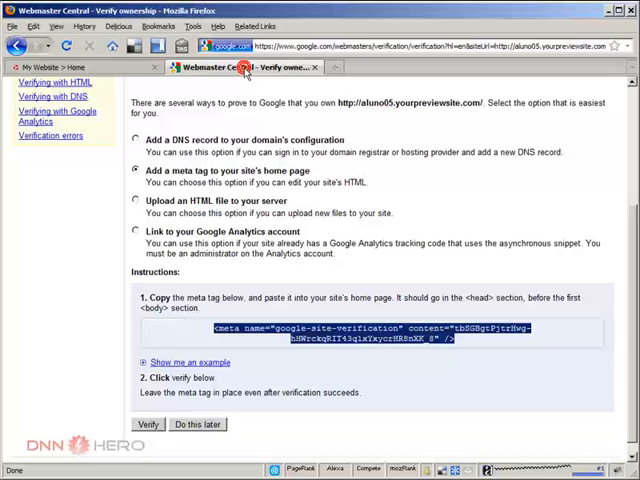
{"action": "left_click", "coordinate": [147, 425]}
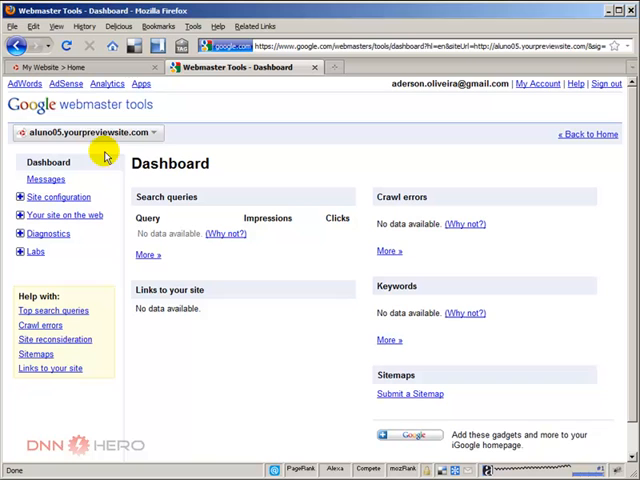
Confirm aluno05.yourpreviewsite.com appears in the Webmaster Tools site list, then return to the DotNetNuke home page.
{"action": "left_click", "coordinate": [42, 107]}
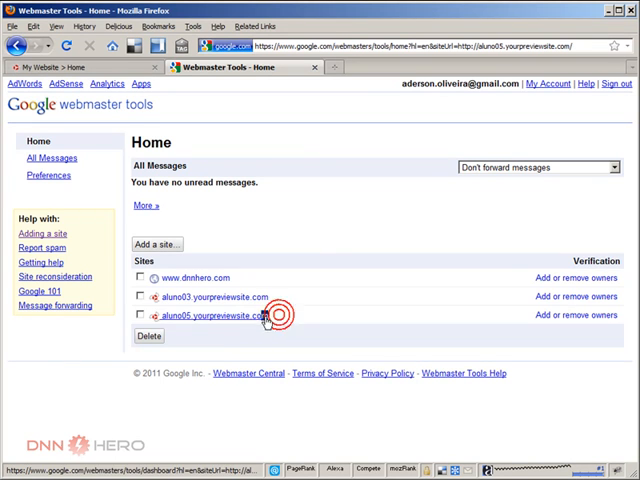
{"action": "left_click_drag", "start_coordinate": [270, 316], "coordinate": [160, 316]}
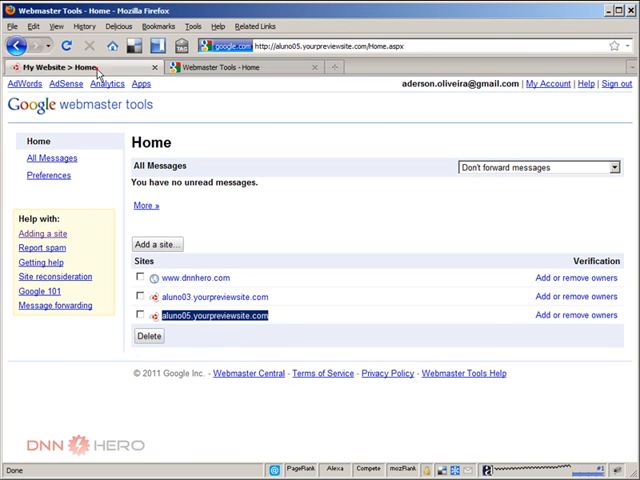
{"action": "left_click", "coordinate": [55, 67]}
{"action": "left_click", "coordinate": [228, 67]}
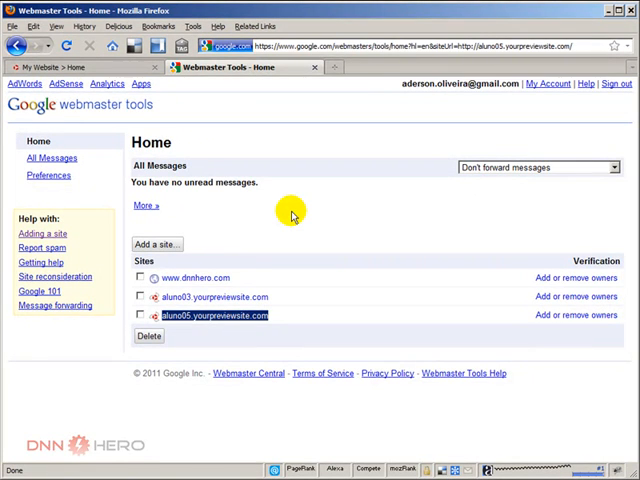
{"action": "left_click", "coordinate": [55, 67]}
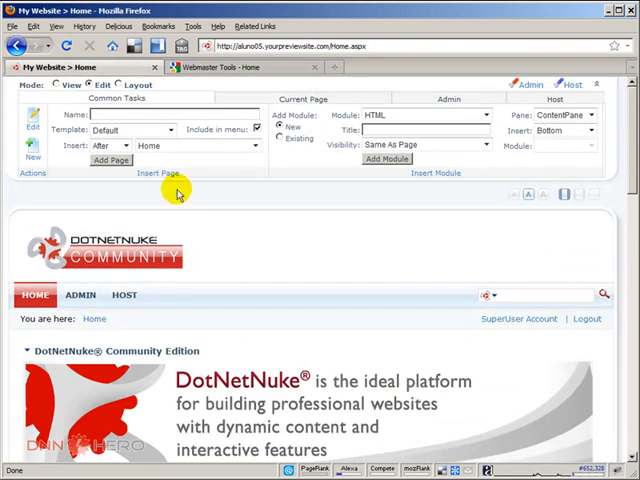